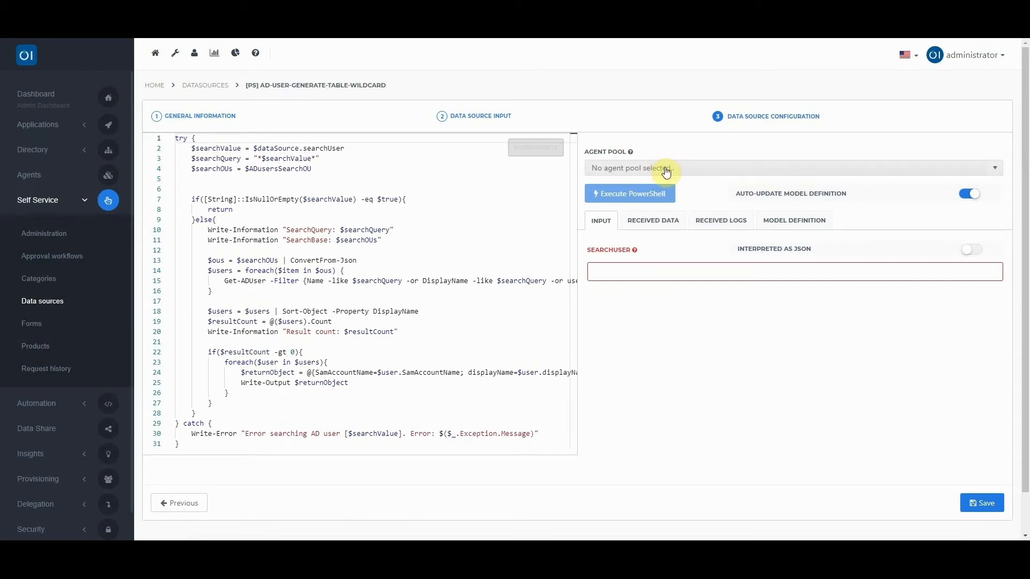
Assign the default agent pool T4E-HID-Preview-01-VM to the [PS] AD-user-generate-table-wildcard data source.
click(666, 172)
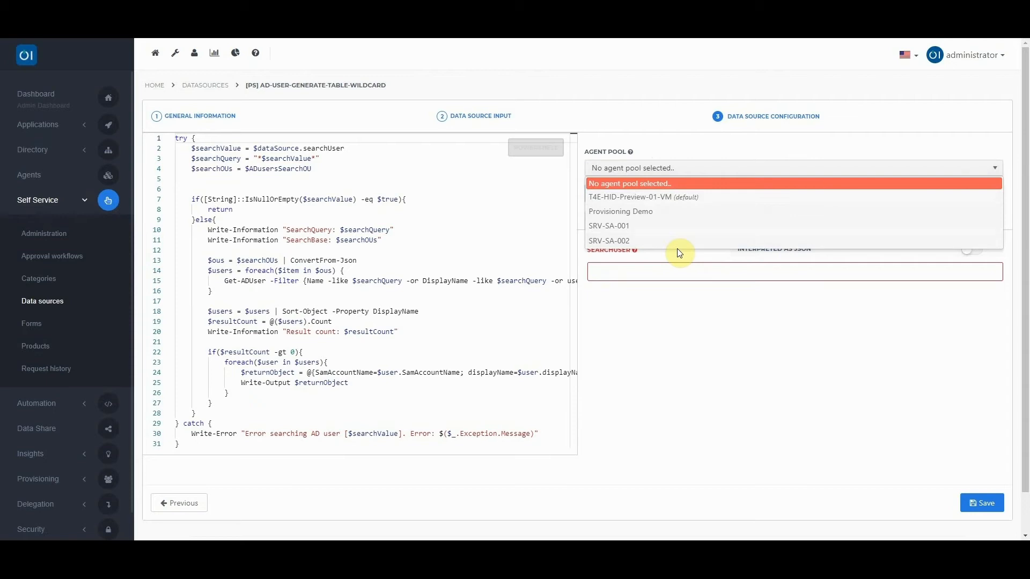
click(670, 201)
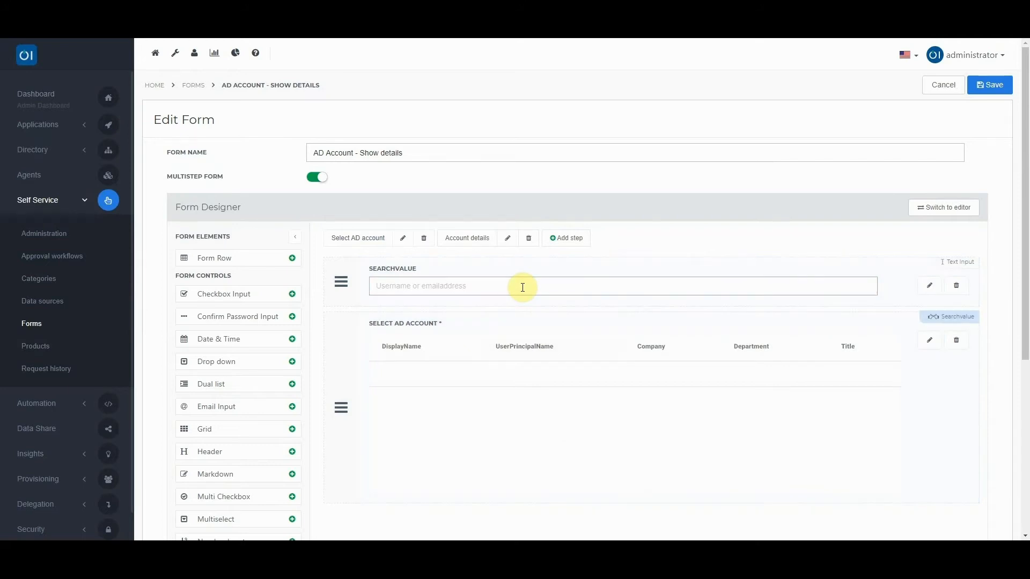
Review the search field and grids in the form's Select AD account and Account details steps, returning to the first step.
click(523, 286)
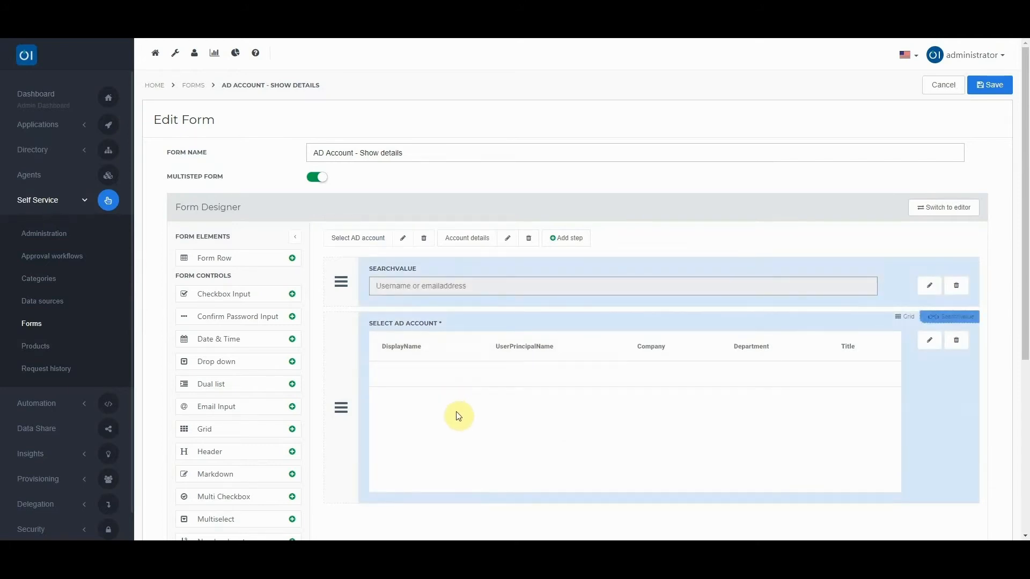
click(530, 426)
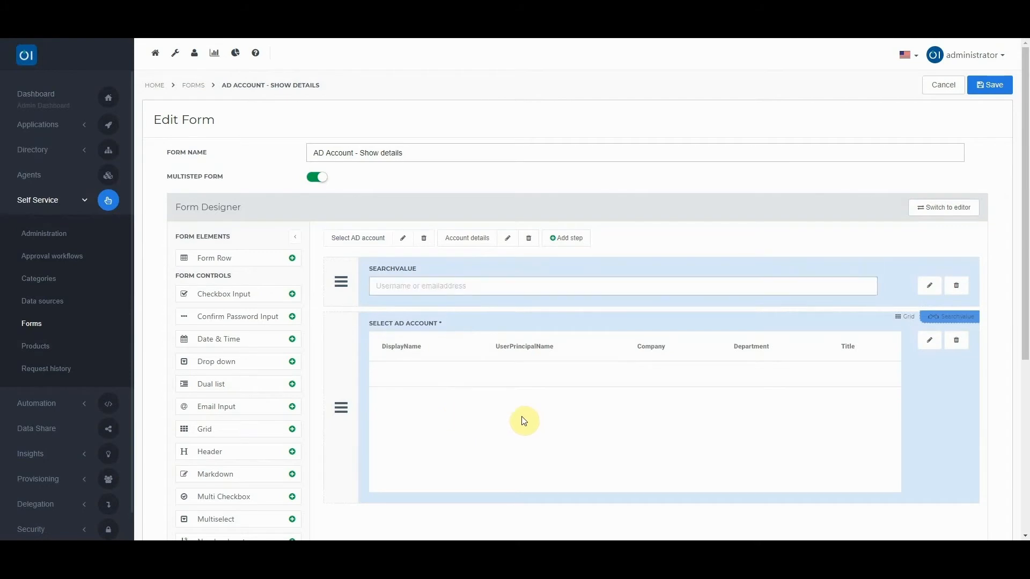
click(458, 242)
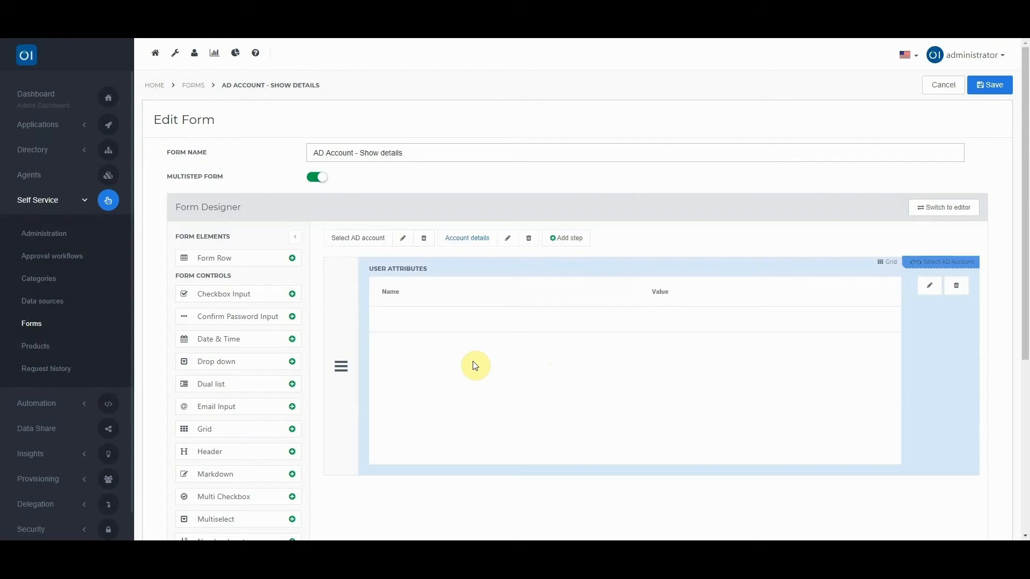
click(363, 238)
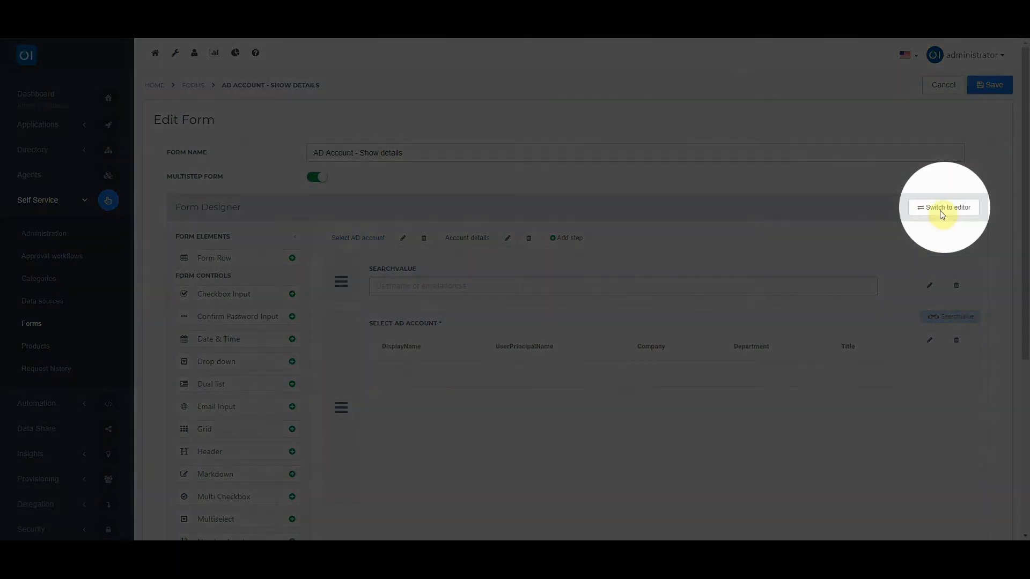
In the form editor's preview, search by a user's first name, select the first account, and expand its grid data in the form result.
click(941, 211)
text(john)
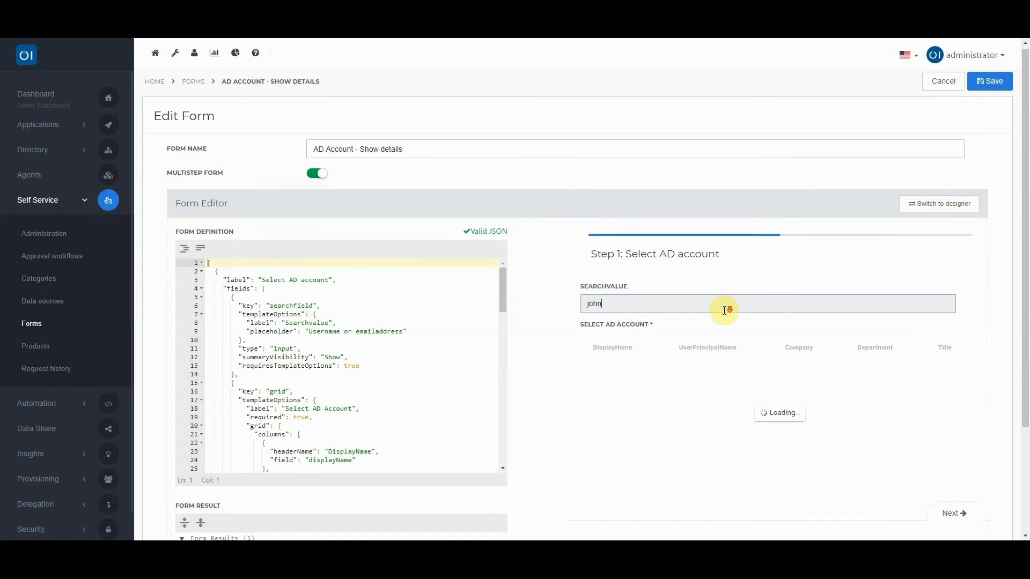
scroll(724, 310, down, 3)
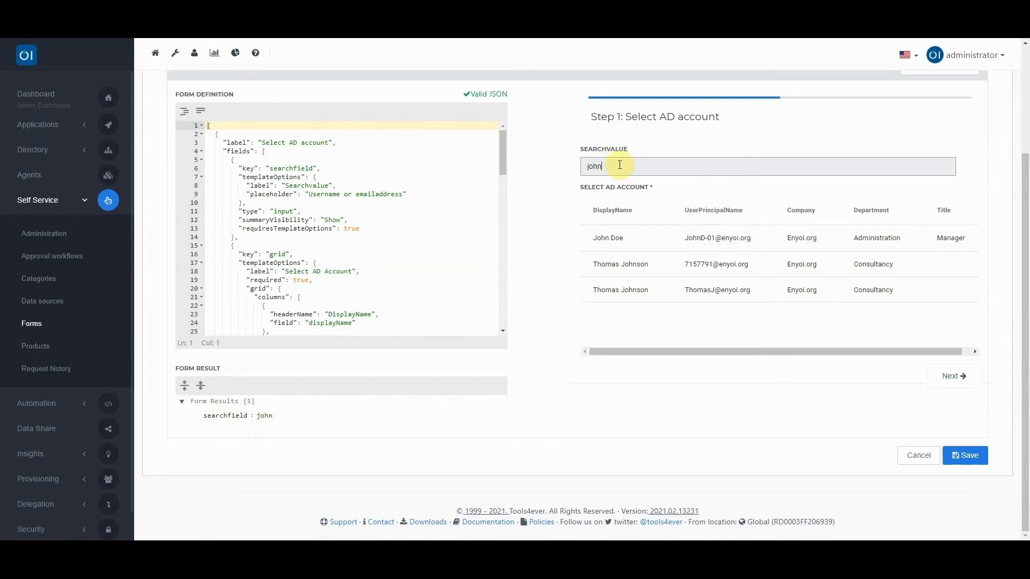
click(643, 245)
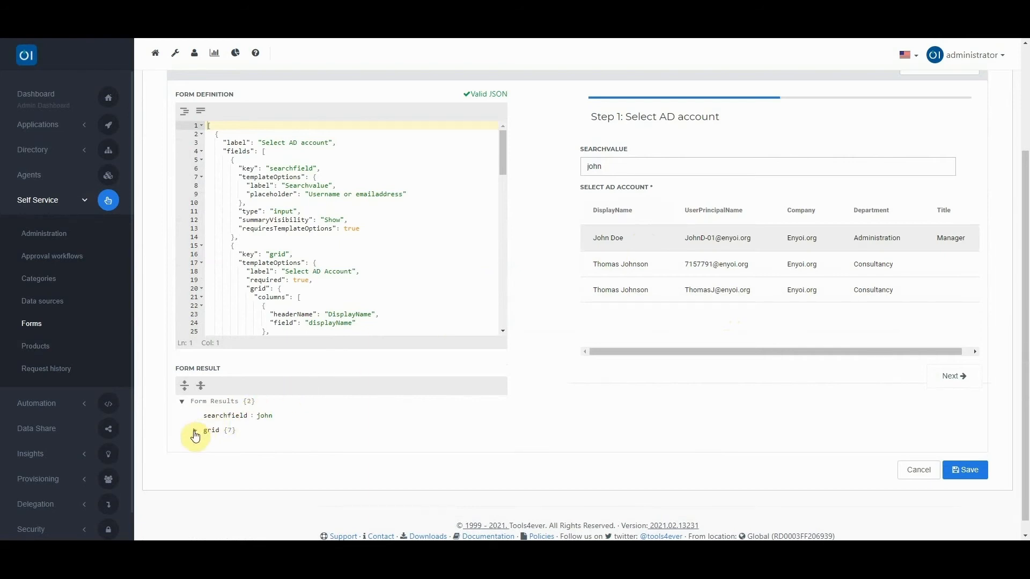
scroll(196, 423, down, 1)
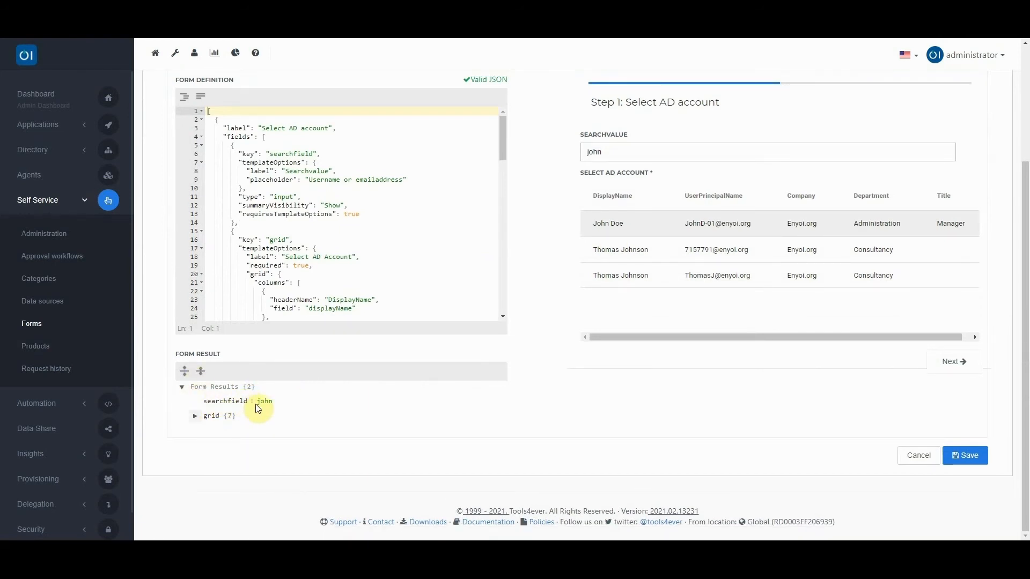
click(195, 415)
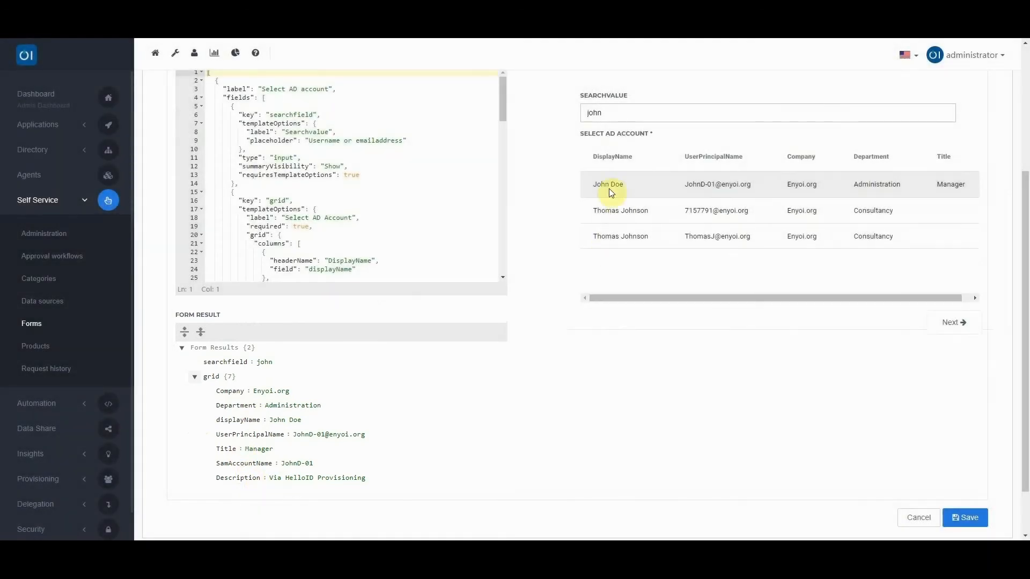
Compare the second account's form result with the first account's, reselect the first account, and advance the preview one step.
click(629, 211)
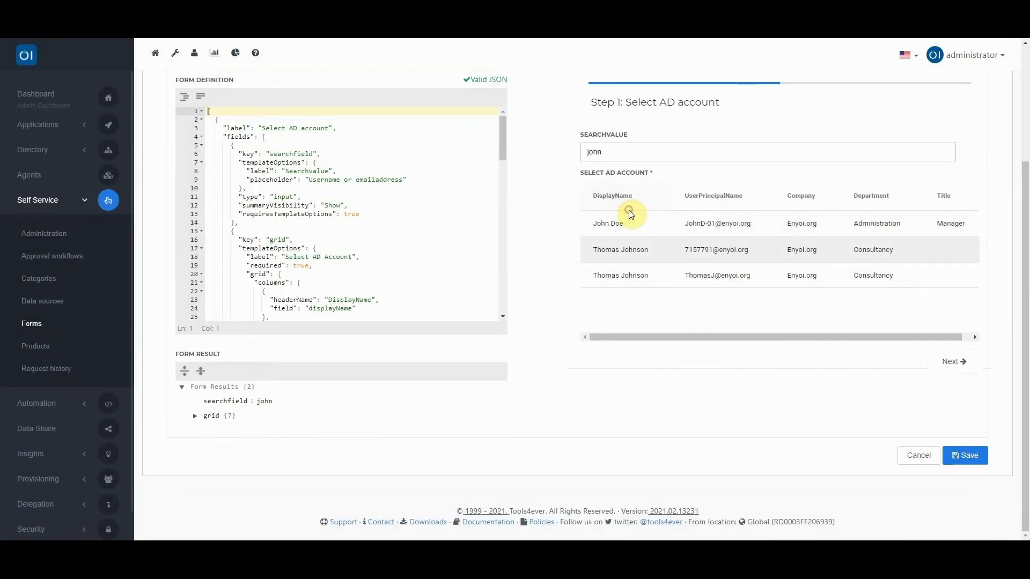
click(195, 421)
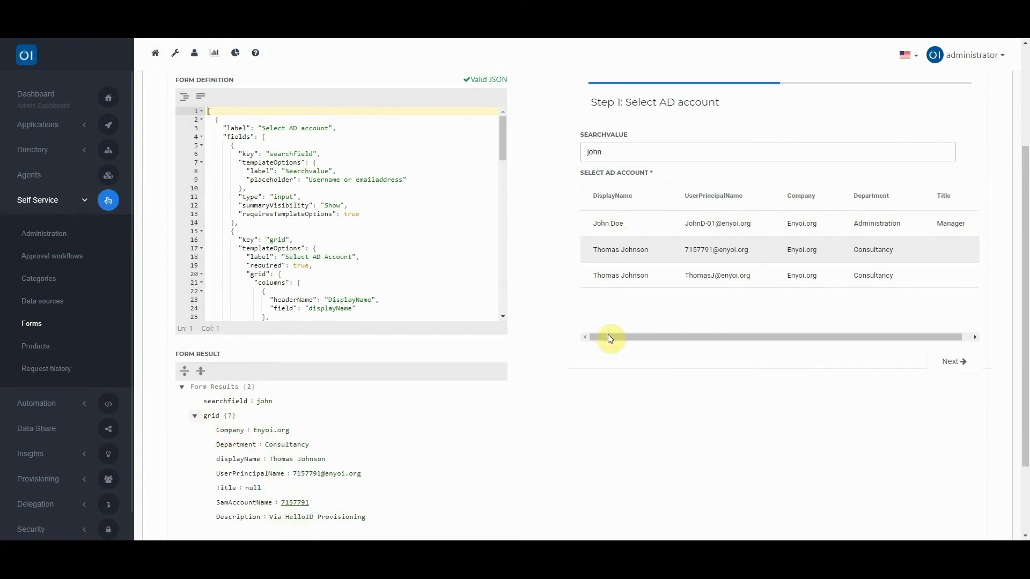
click(625, 225)
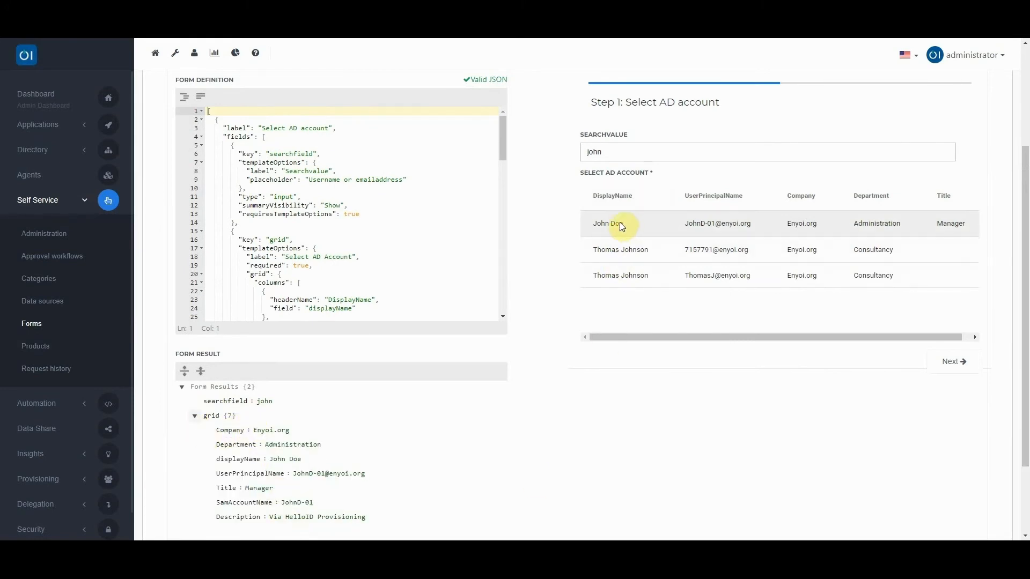
click(949, 362)
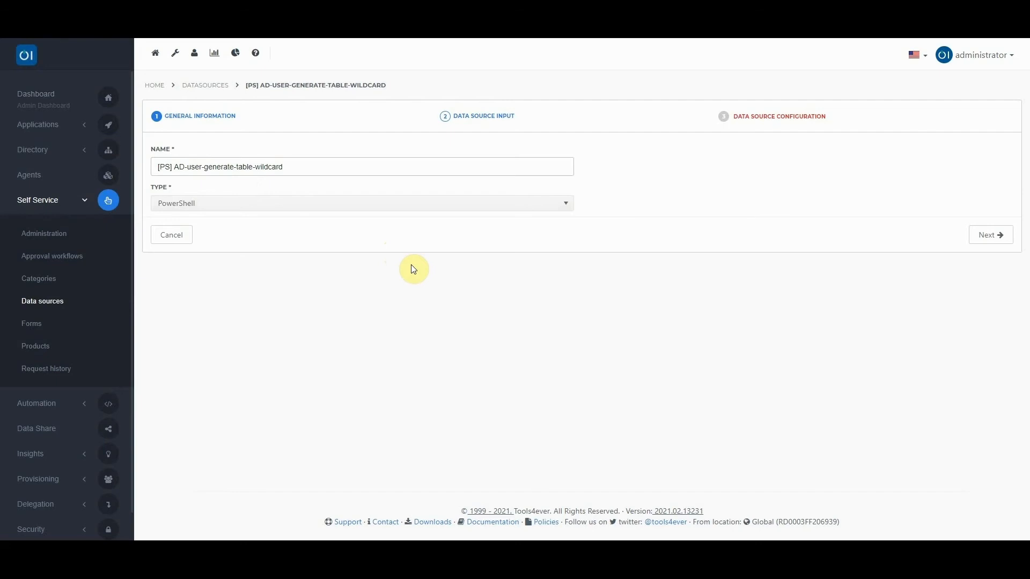
Test the wildcard data source by running its PowerShell with a user's first name as searchUser, and examine the first record received.
click(489, 116)
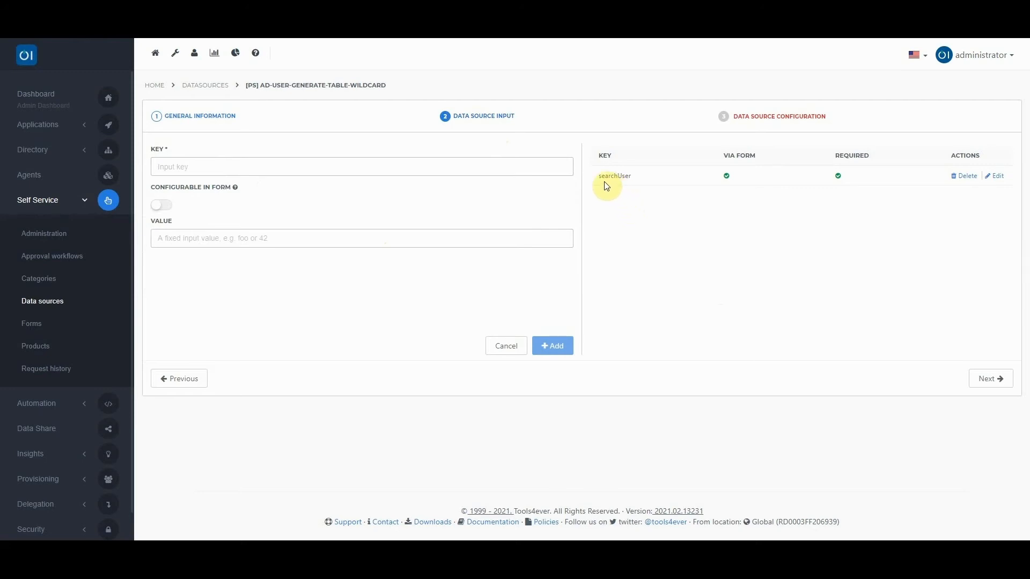
click(764, 119)
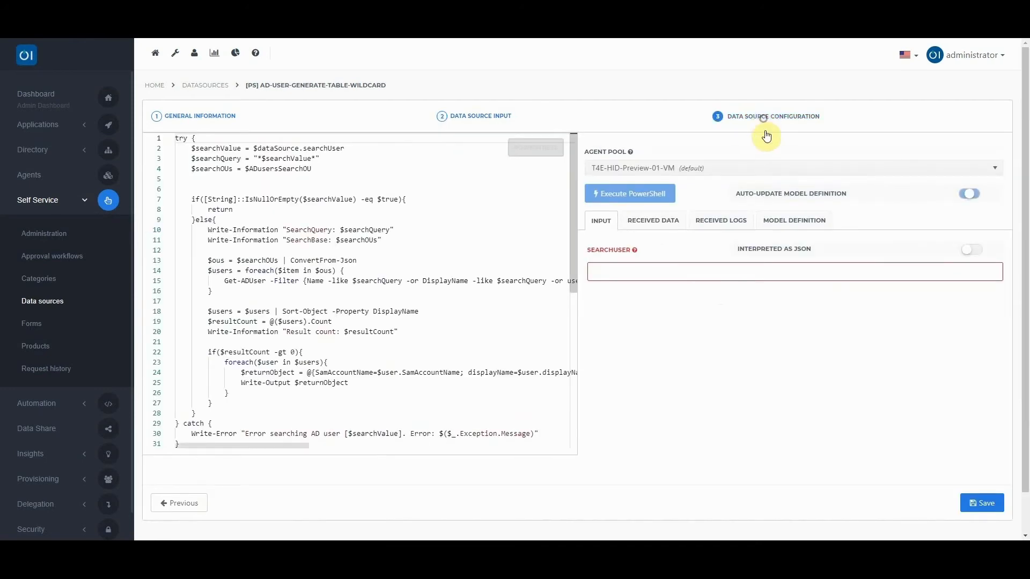
click(633, 268)
text(john)
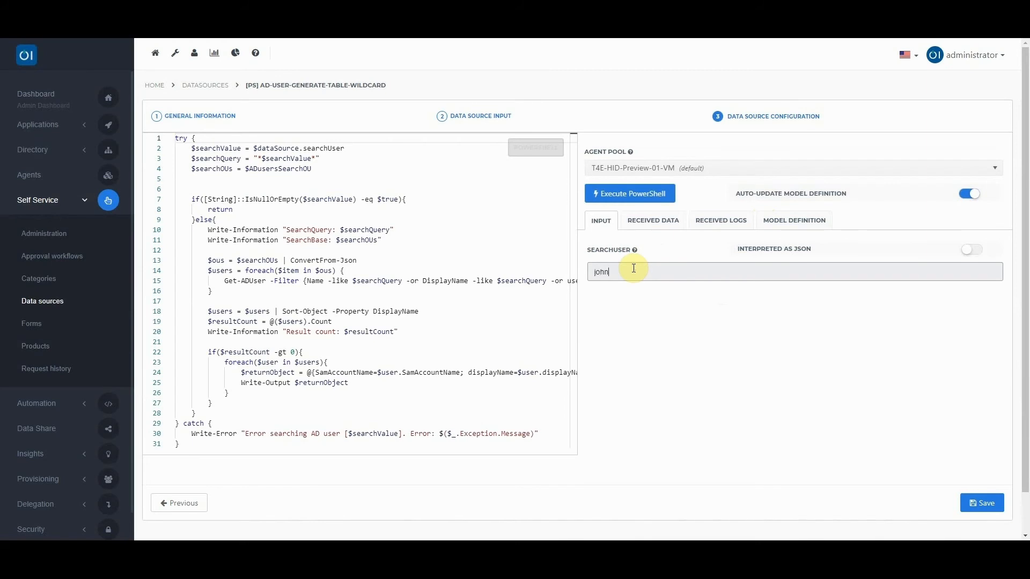
click(632, 200)
click(652, 221)
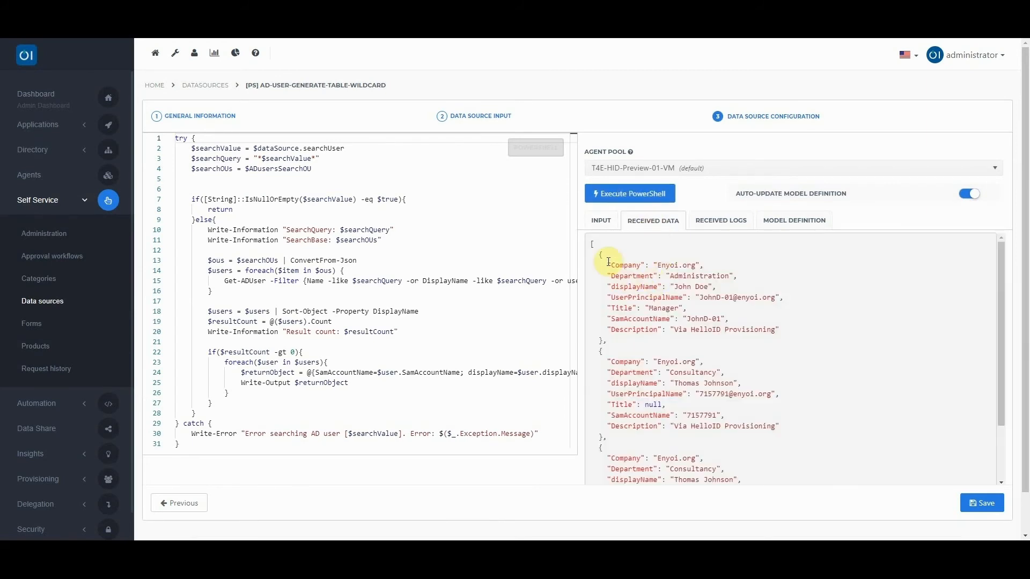
drag(609, 262, 644, 339)
click(645, 317)
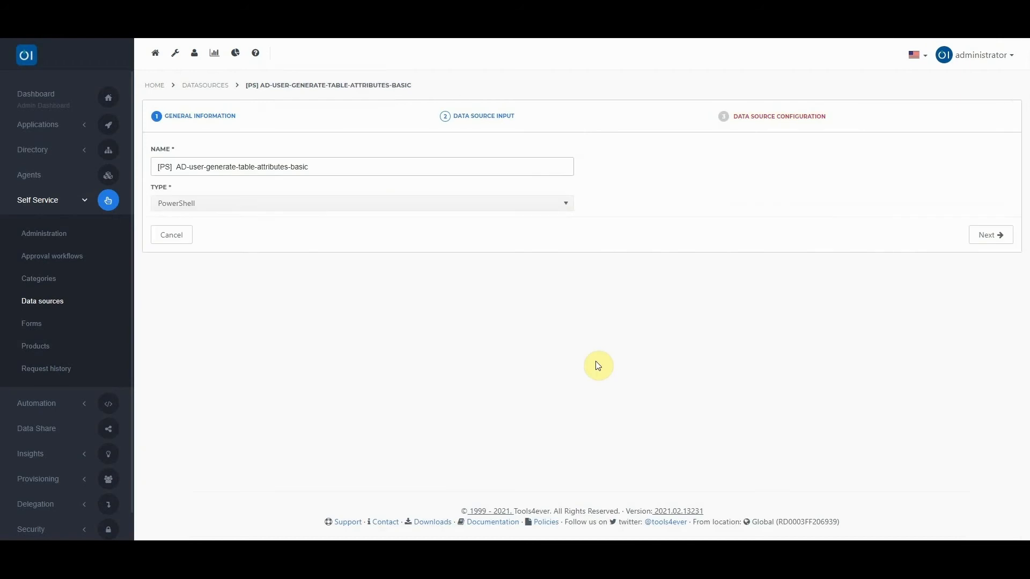
Try running the [PS] AD-user-generate-table-attributes-basic data source's PowerShell with a plain-text first name as selectedUser.
click(494, 119)
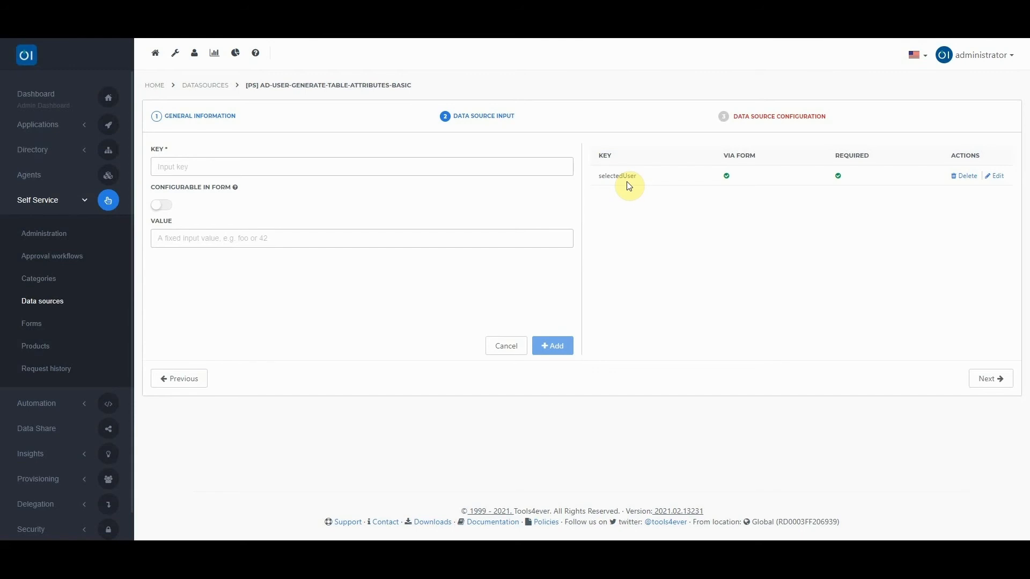
click(781, 117)
click(639, 271)
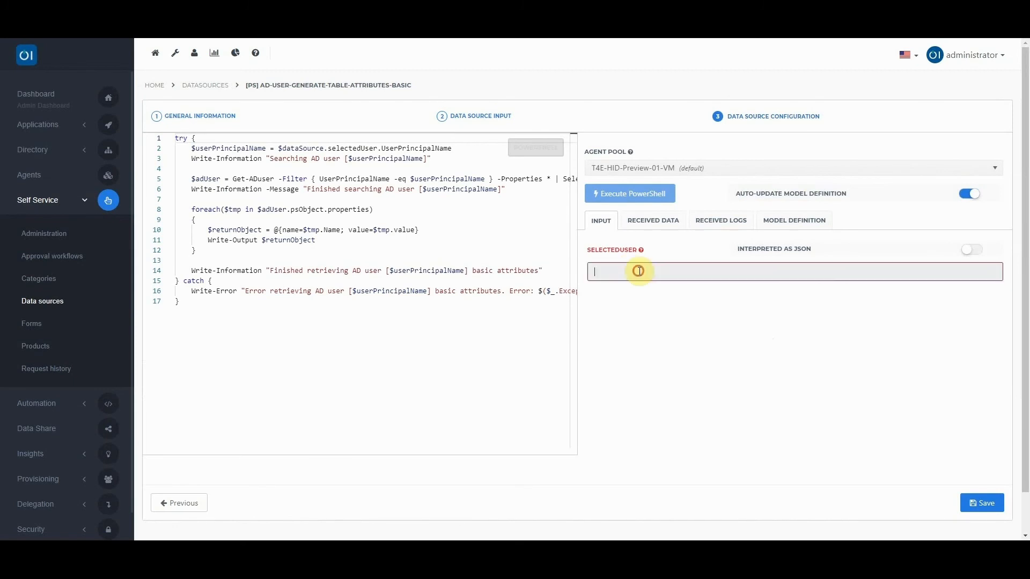
text(john)
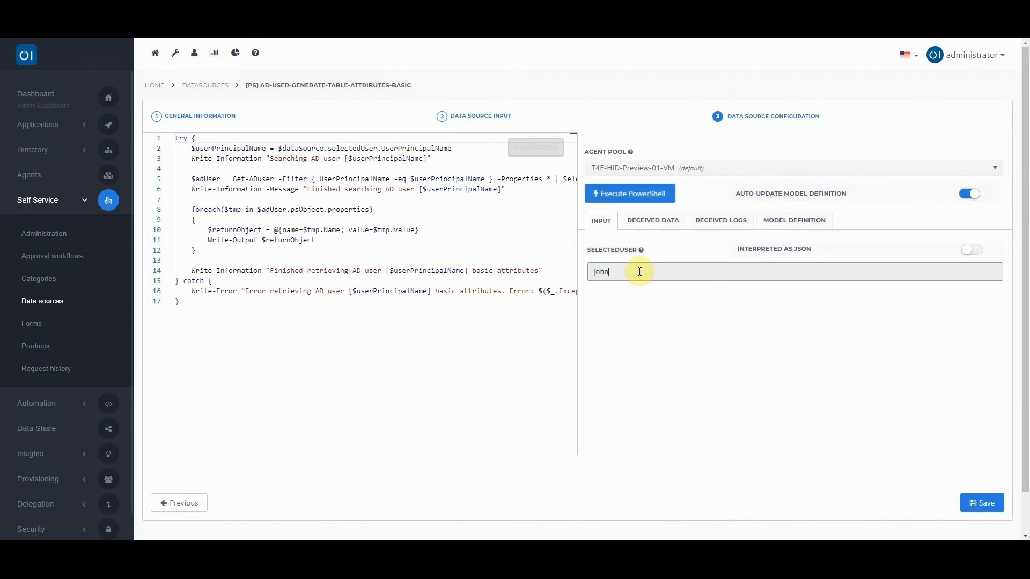
click(642, 195)
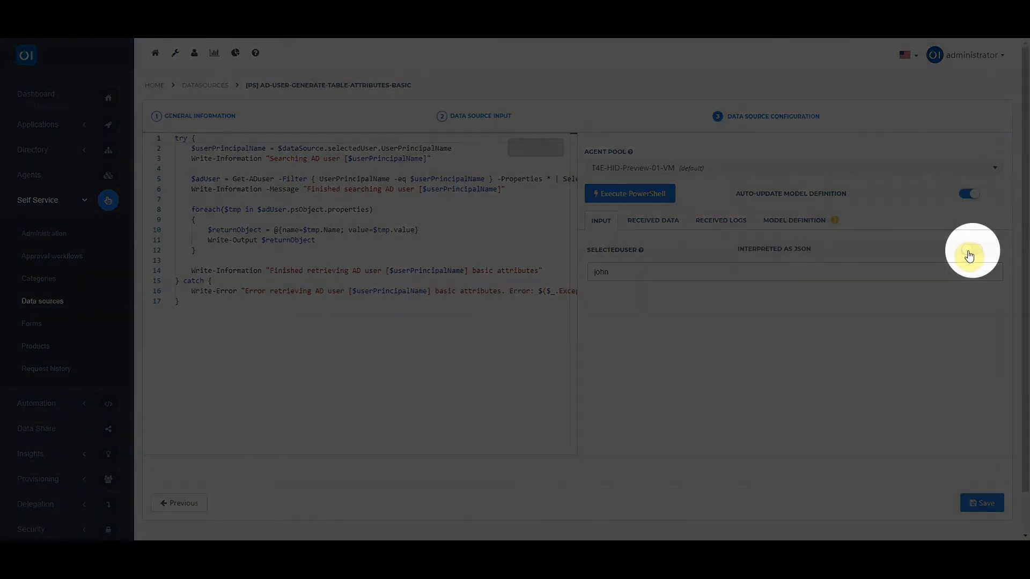
Interpret selectedUser as JSON and replace its value with the first user record copied from the wildcard data source's received data.
click(970, 251)
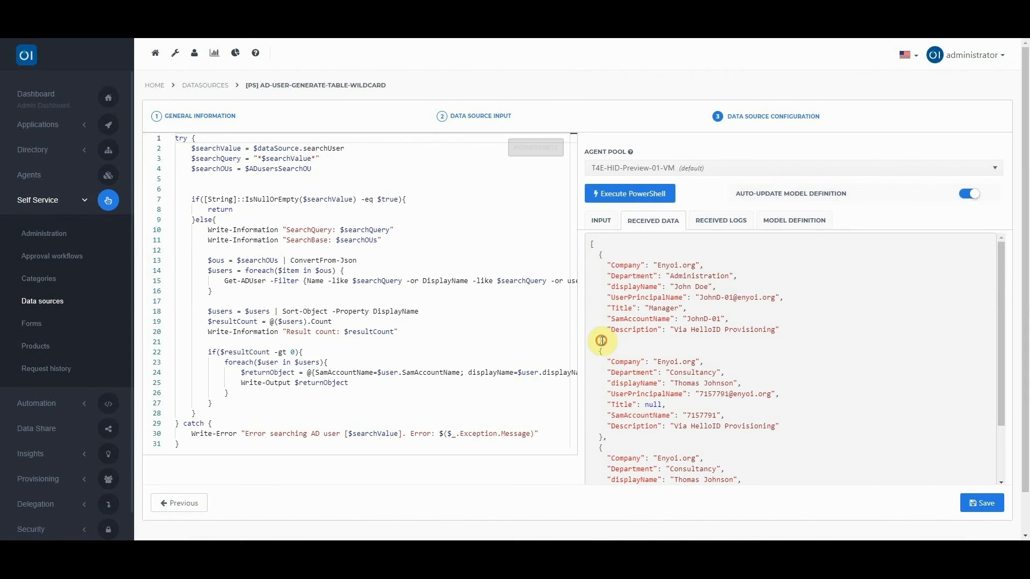
drag(602, 341, 603, 255)
key(ctrl+c)
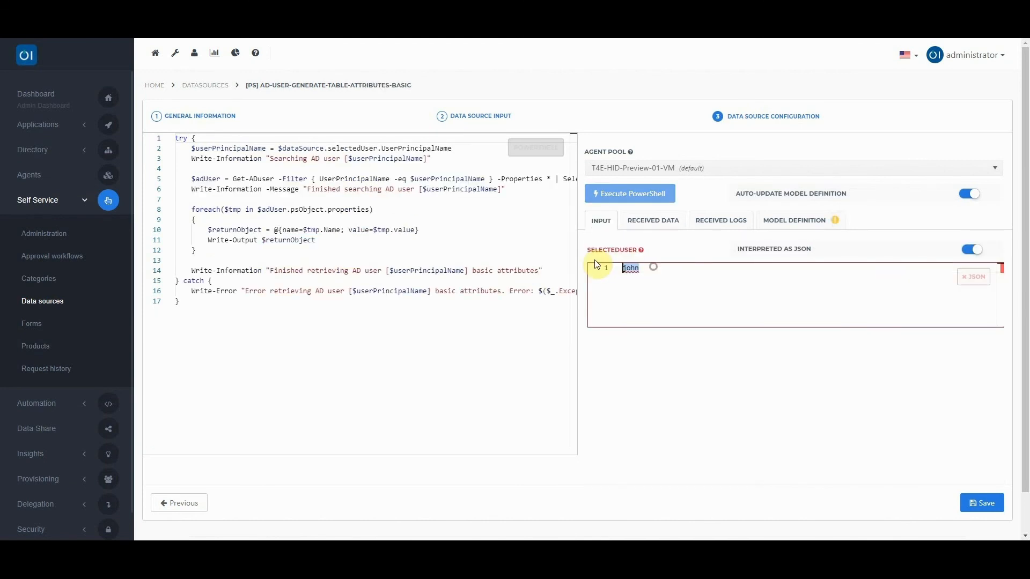
key(ctrl+a)
key(ctrl+v)
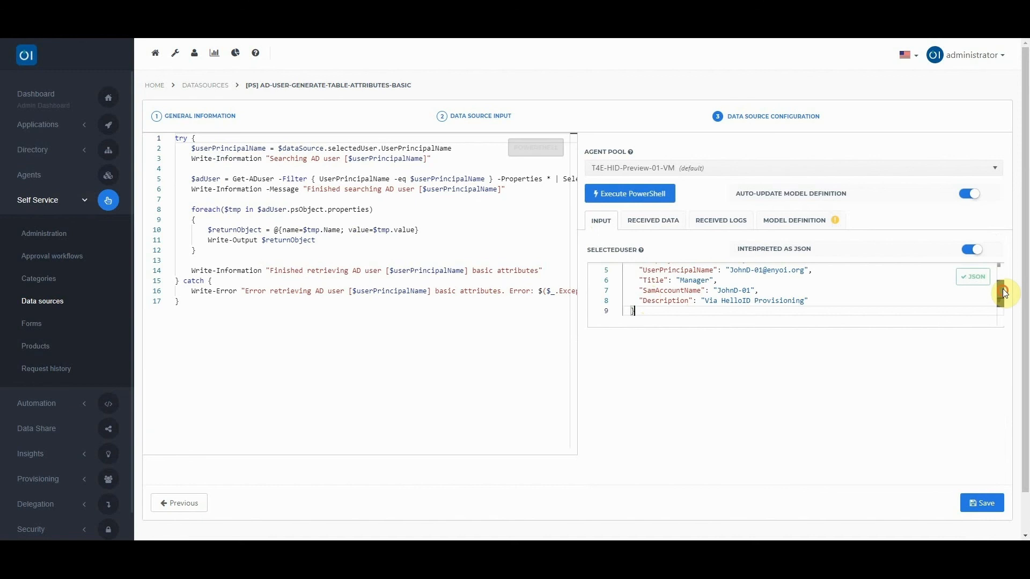
drag(1004, 292, 1004, 277)
scroll(1005, 278, down, 2)
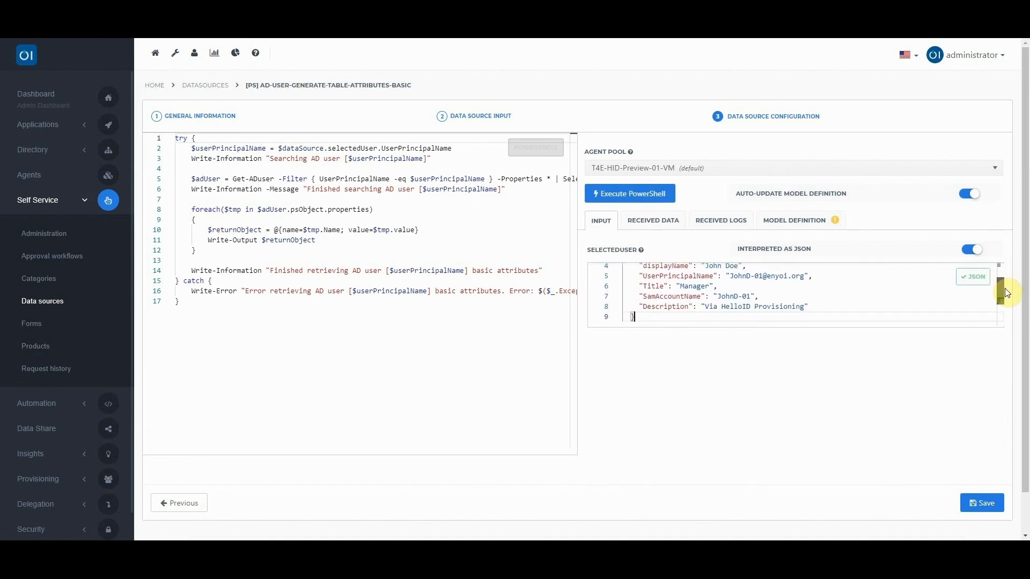
scroll(1006, 279, up, 2)
scroll(1006, 278, down, 1)
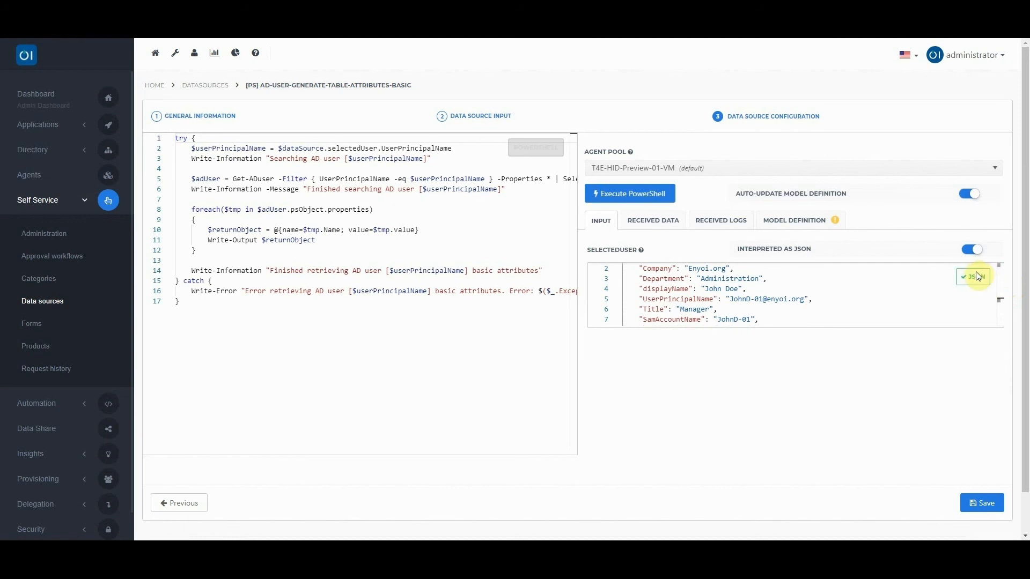
Execute the attributes data source's PowerShell with the JSON input, check the received data, and return to the input values.
click(618, 193)
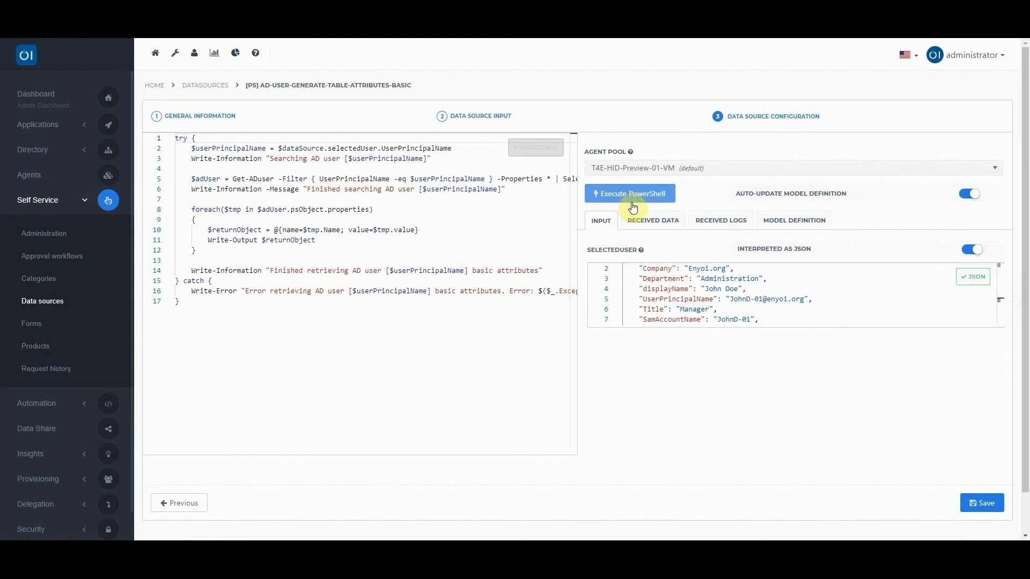
click(648, 223)
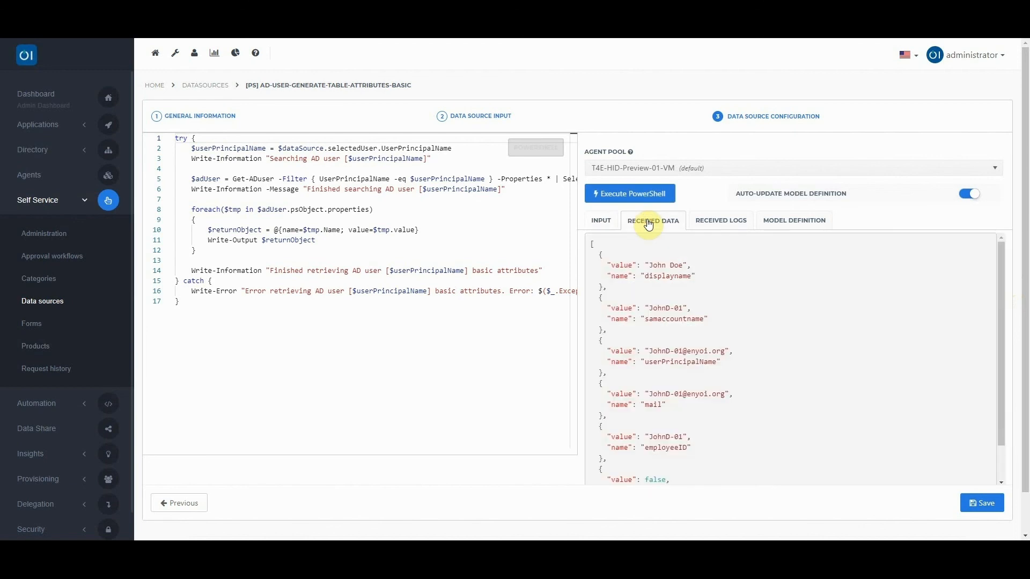
click(602, 220)
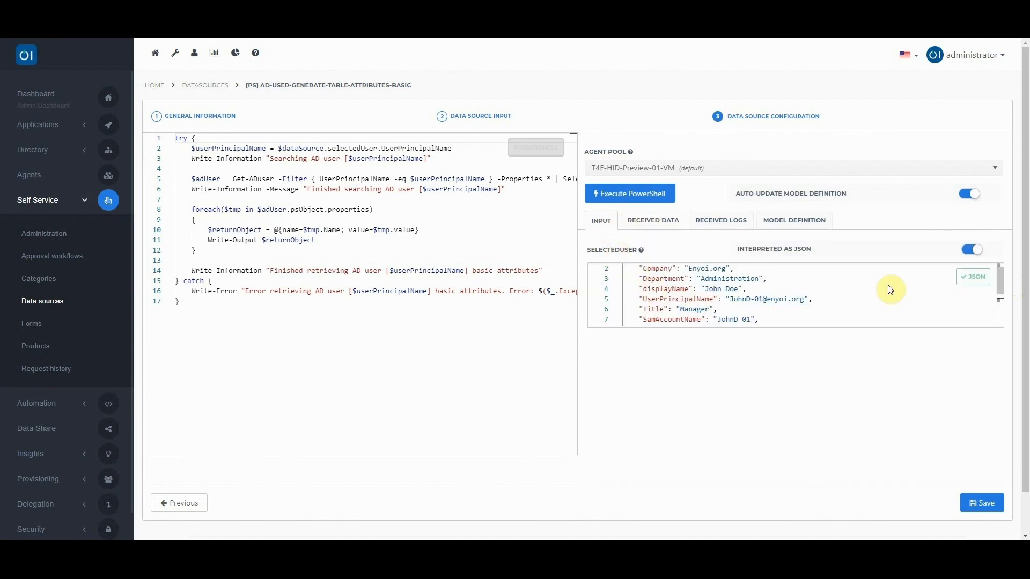